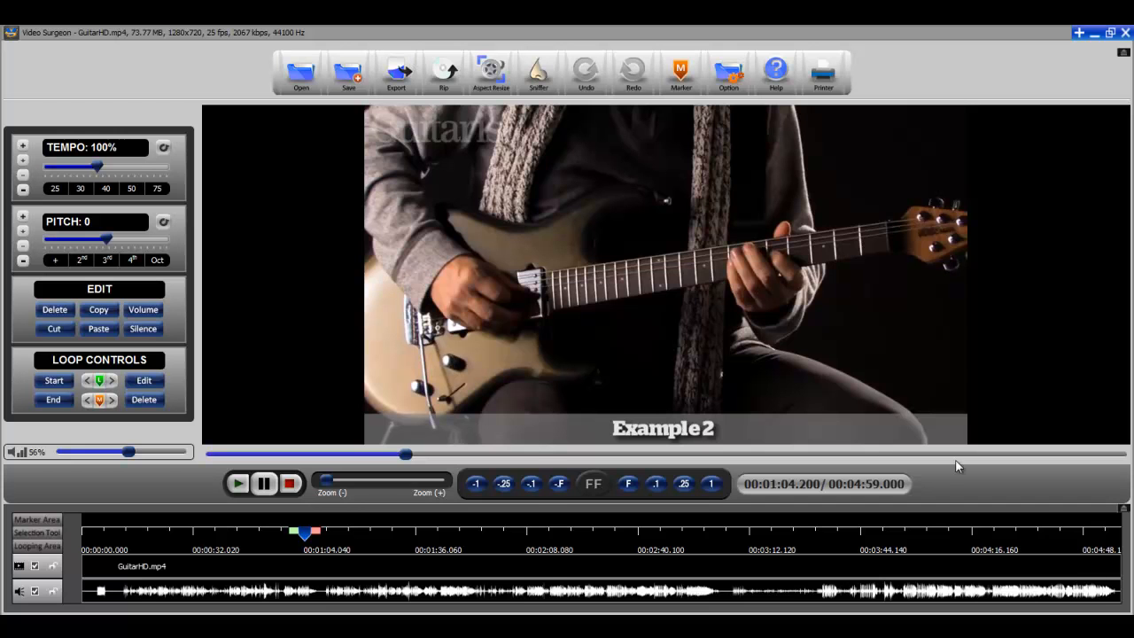
{"action": "left_click", "coordinate": [553, 253]}
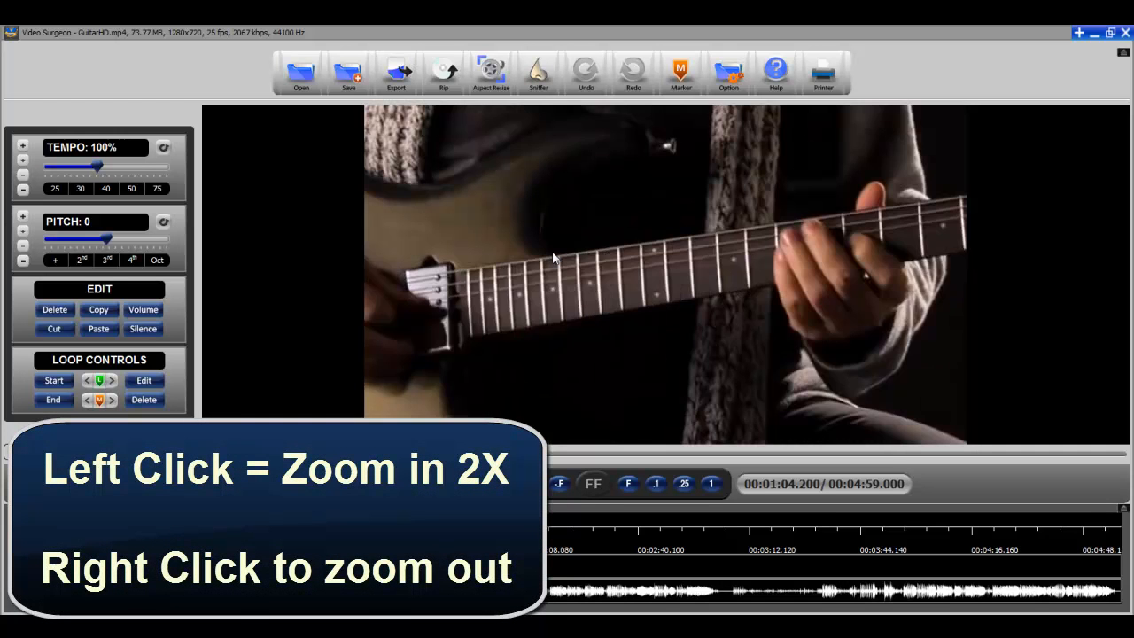
{"action": "left_click", "coordinate": [553, 257]}
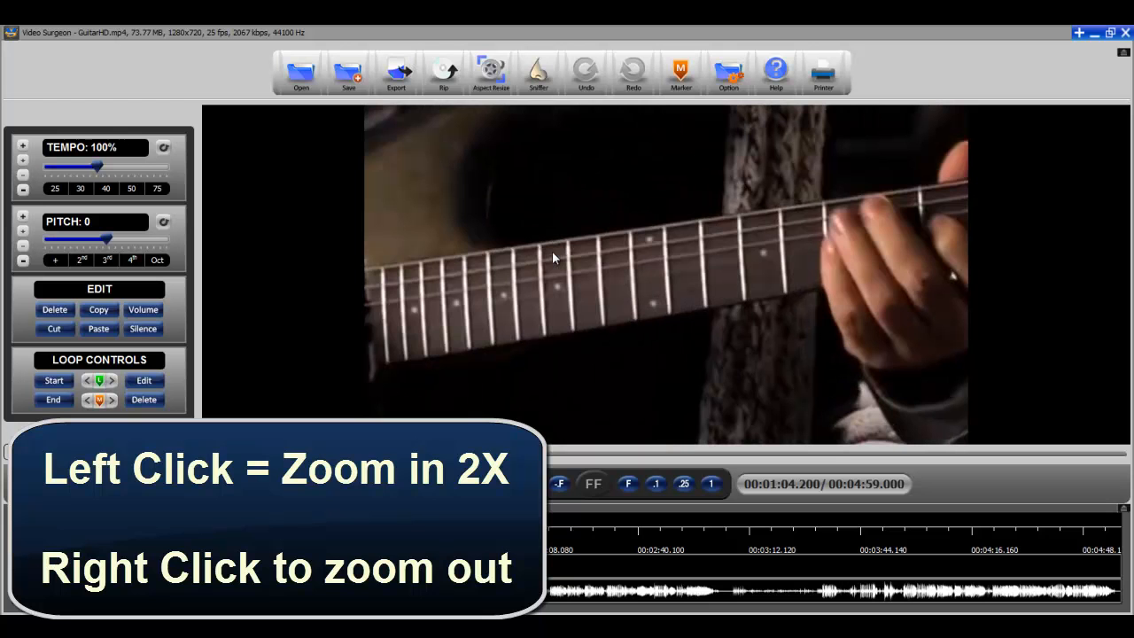
{"action": "right_click", "coordinate": [551, 253]}
{"action": "right_click", "coordinate": [551, 253]}
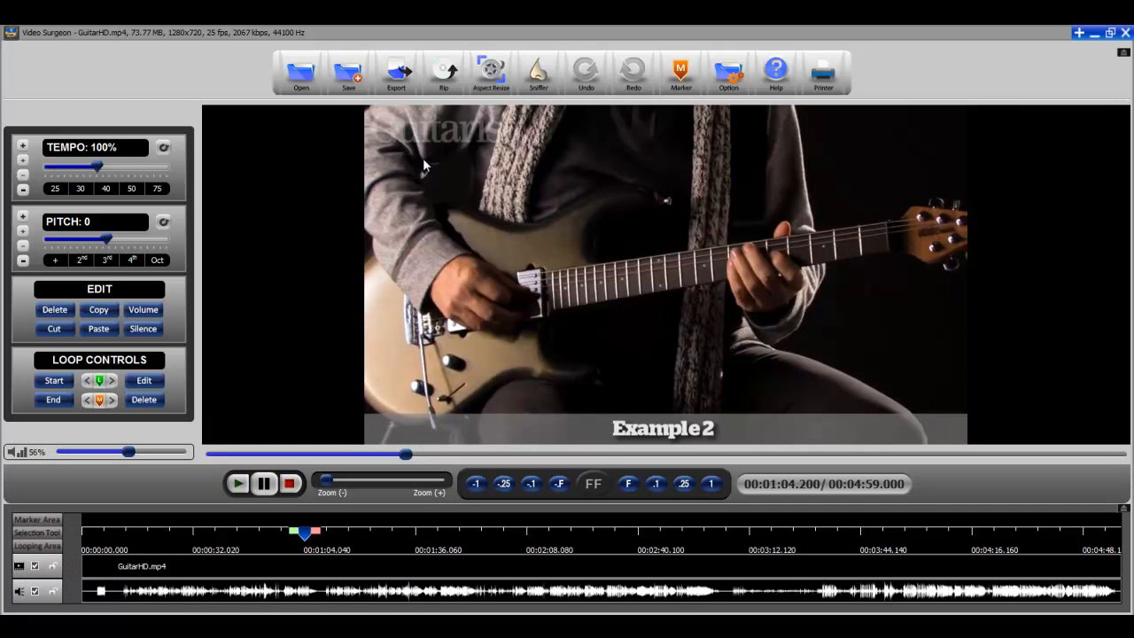
{"action": "left_click_drag", "start_coordinate": [423, 157], "coordinate": [467, 359]}
{"action": "mouse_move", "coordinate": [466, 359]}
{"action": "left_mouse_down"}
{"action": "mouse_move", "coordinate": [896, 381]}
{"action": "mouse_move", "coordinate": [900, 395]}
{"action": "left_mouse_up"}
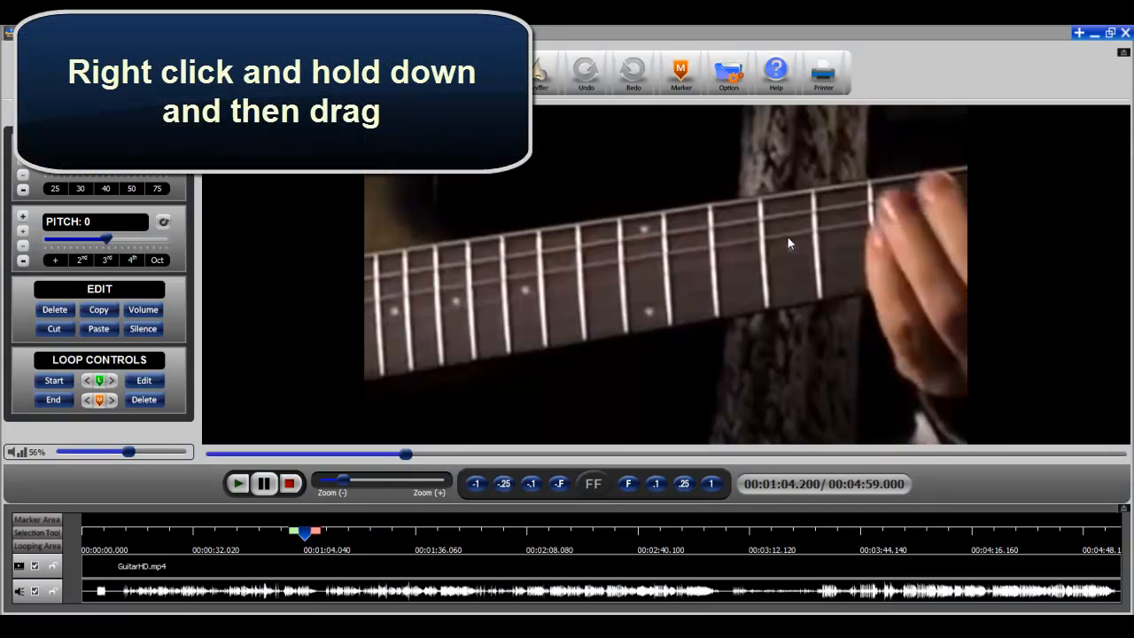
Right-drag pan the zoomed GuitarHD.mp4 view until the fretting hand is centred on the neck.
{"action": "left_click_drag", "start_coordinate": [787, 236], "coordinate": [462, 251]}
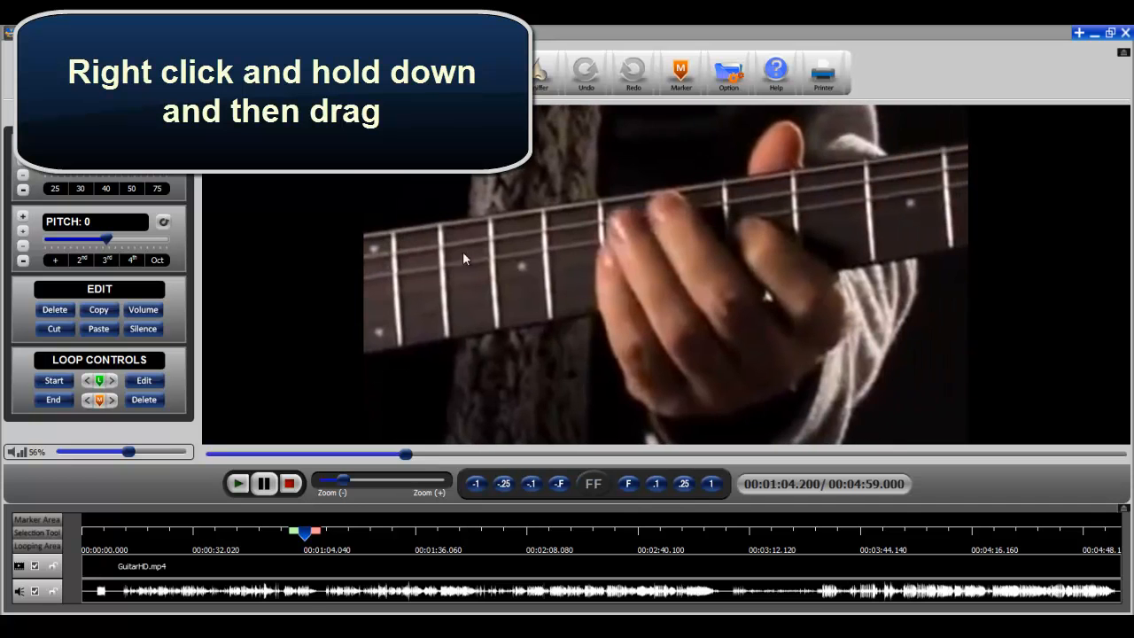
{"action": "left_click_drag", "start_coordinate": [857, 226], "coordinate": [519, 268]}
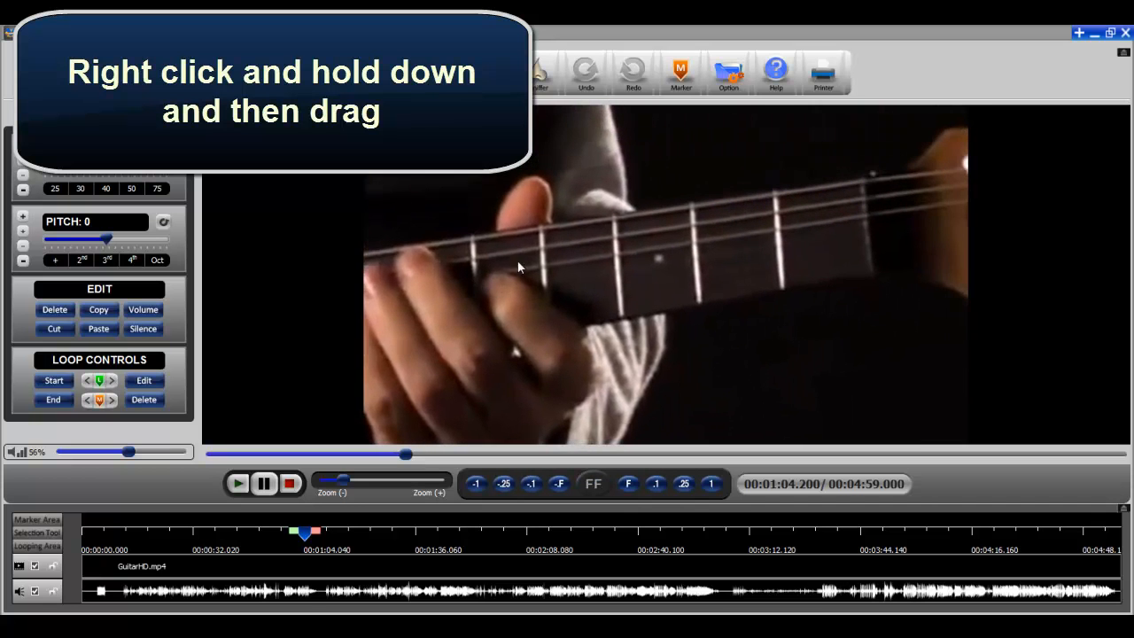
{"action": "mouse_move", "coordinate": [622, 259]}
{"action": "left_mouse_down"}
{"action": "mouse_move", "coordinate": [884, 259]}
{"action": "mouse_move", "coordinate": [710, 419]}
{"action": "mouse_move", "coordinate": [695, 222]}
{"action": "mouse_move", "coordinate": [681, 280]}
{"action": "left_mouse_up"}
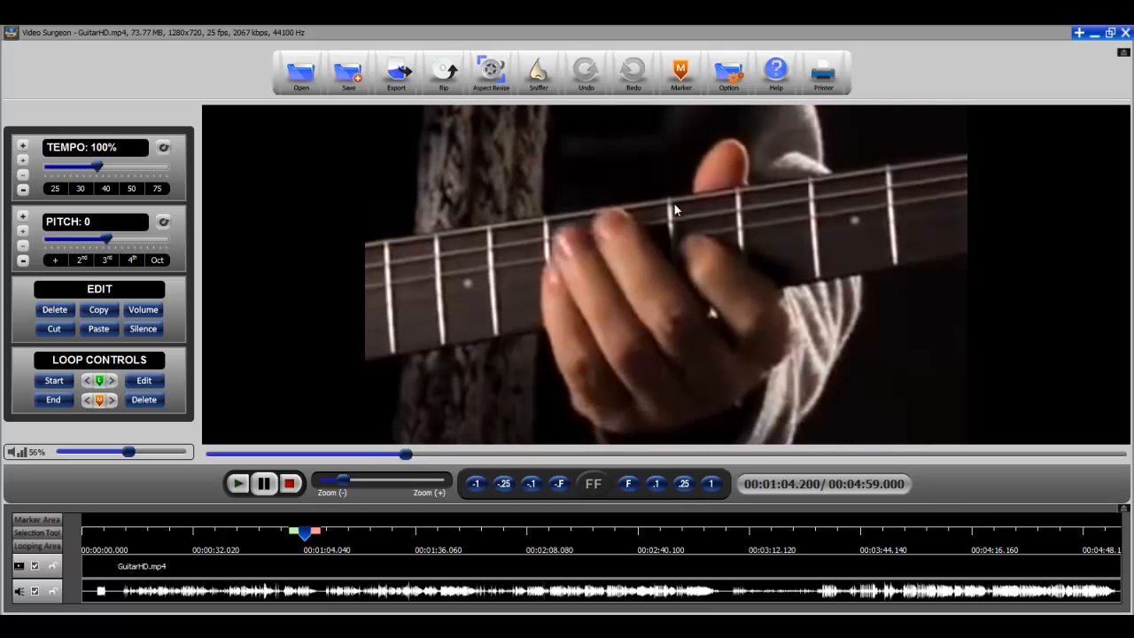
{"action": "left_click_drag", "start_coordinate": [617, 245], "coordinate": [818, 255]}
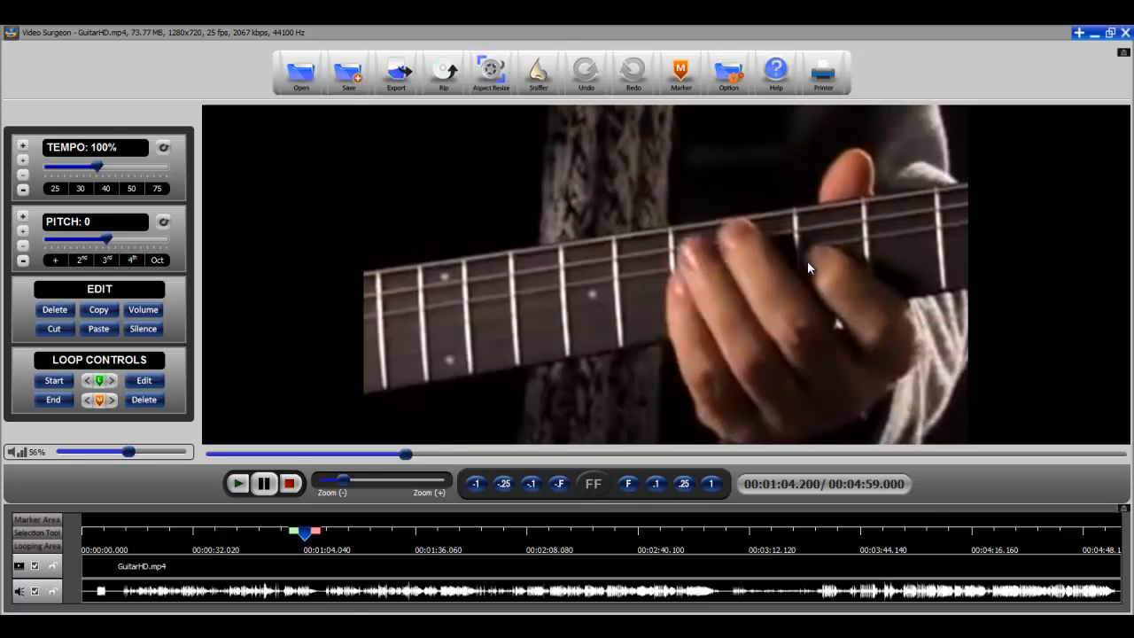
{"action": "mouse_move", "coordinate": [805, 235]}
{"action": "left_mouse_down"}
{"action": "mouse_move", "coordinate": [619, 259]}
{"action": "mouse_move", "coordinate": [743, 209]}
{"action": "mouse_move", "coordinate": [632, 240]}
{"action": "mouse_move", "coordinate": [584, 229]}
{"action": "left_mouse_up"}
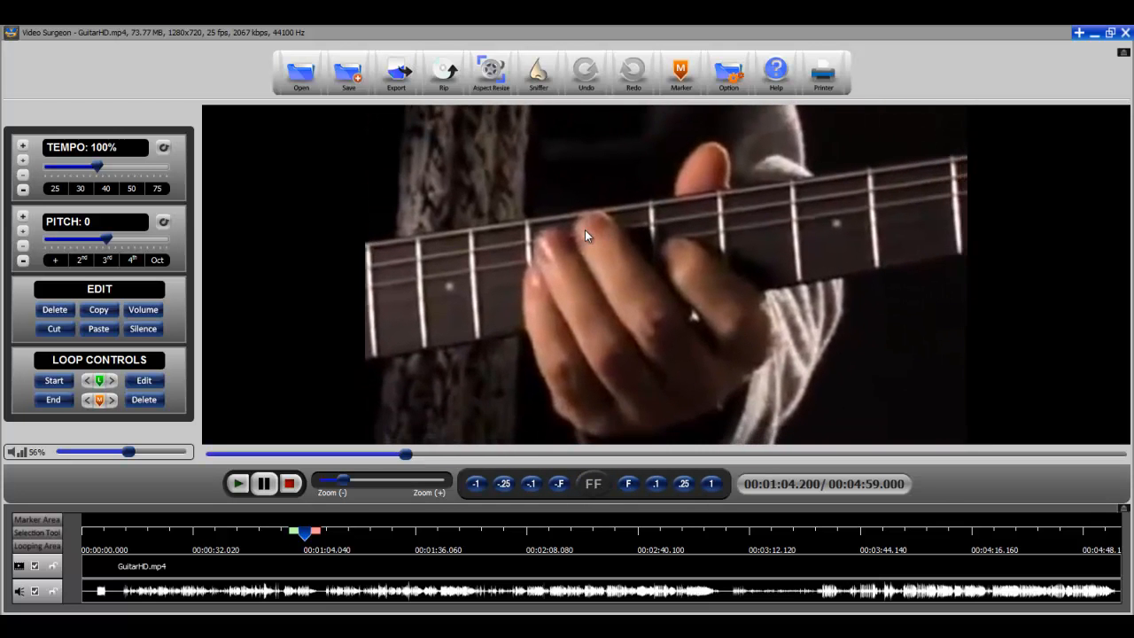